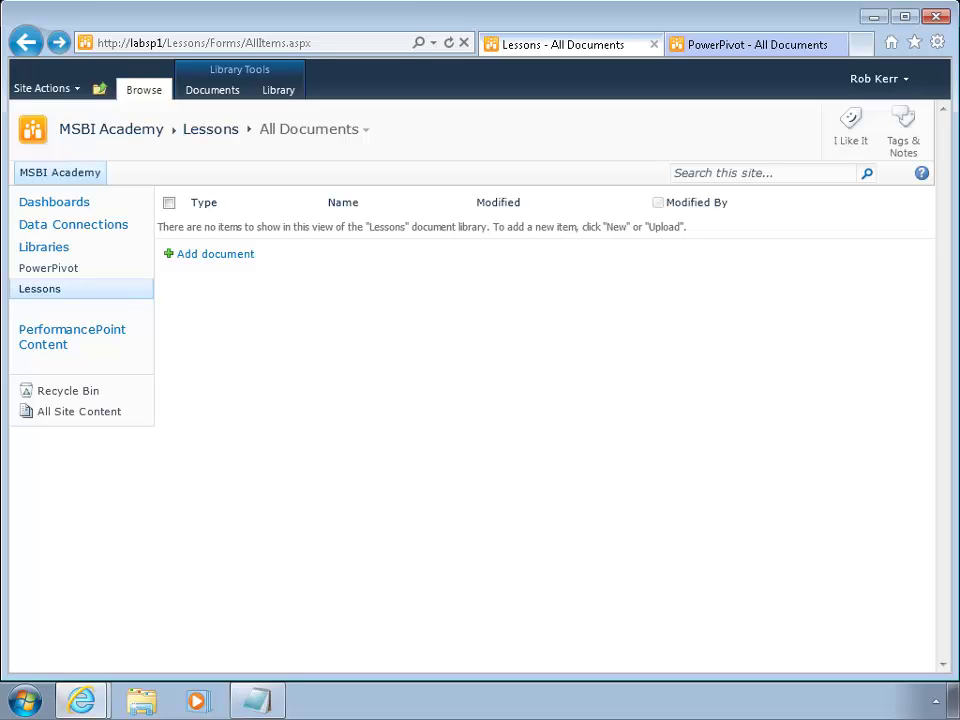
- Go to the MSBI Academy Lessons library and list its new document types, including BI Semantic Model Connection
left_click(237, 347)
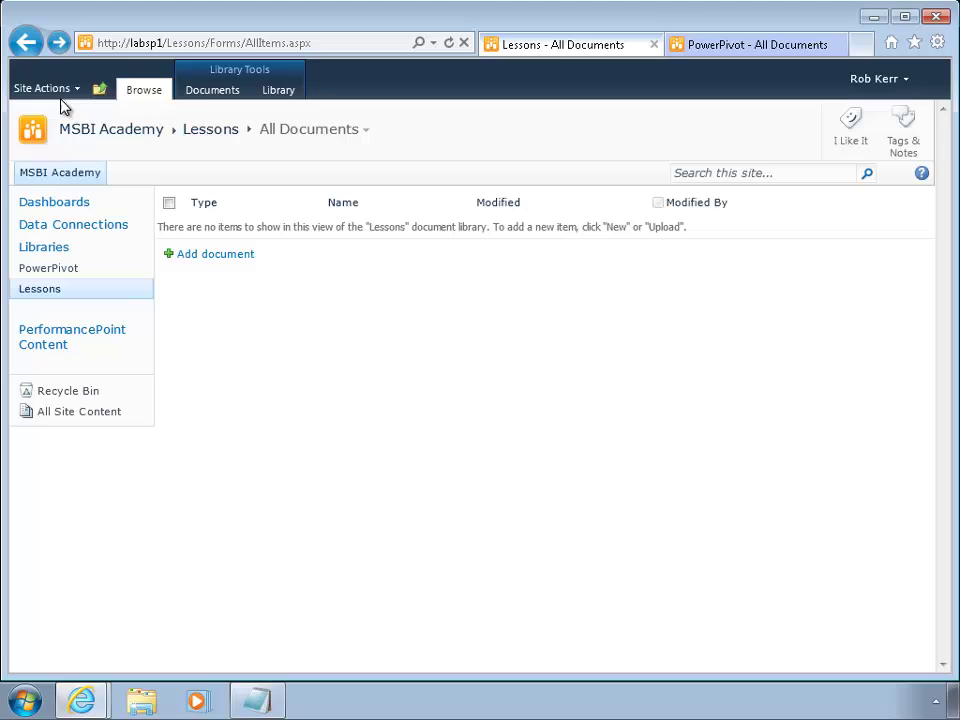
left_click(130, 133)
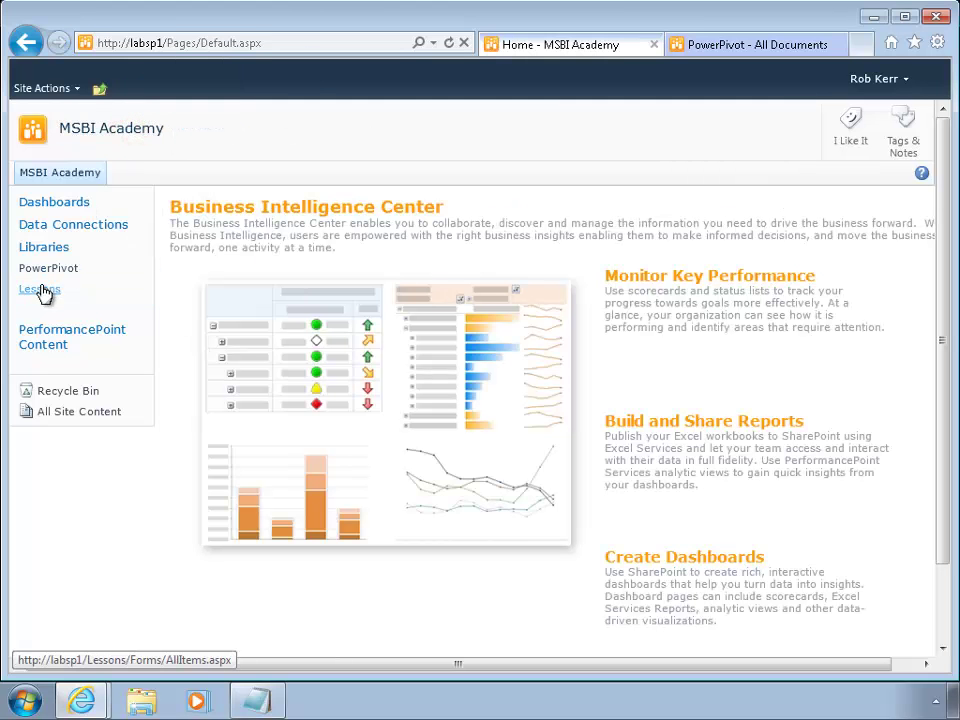
left_click(42, 290)
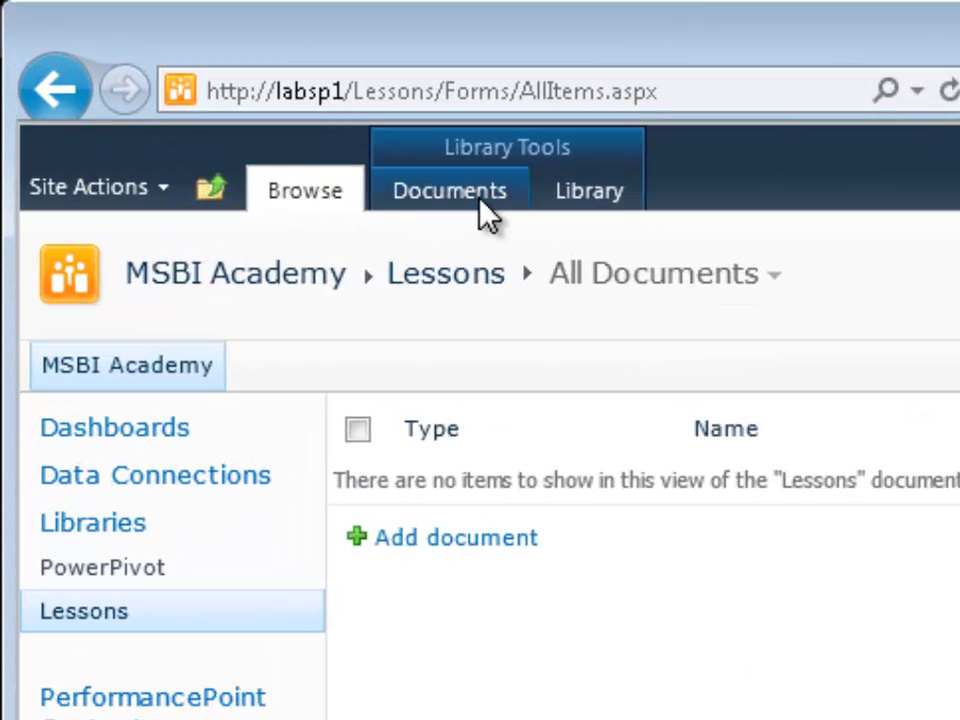
left_click(310, 127)
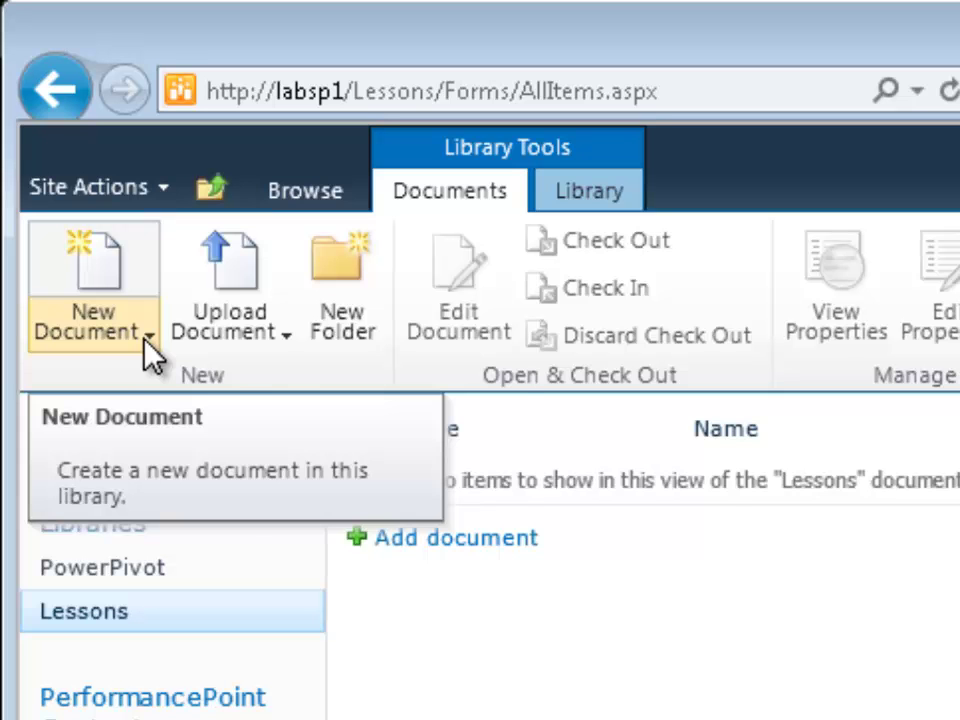
left_click(150, 352)
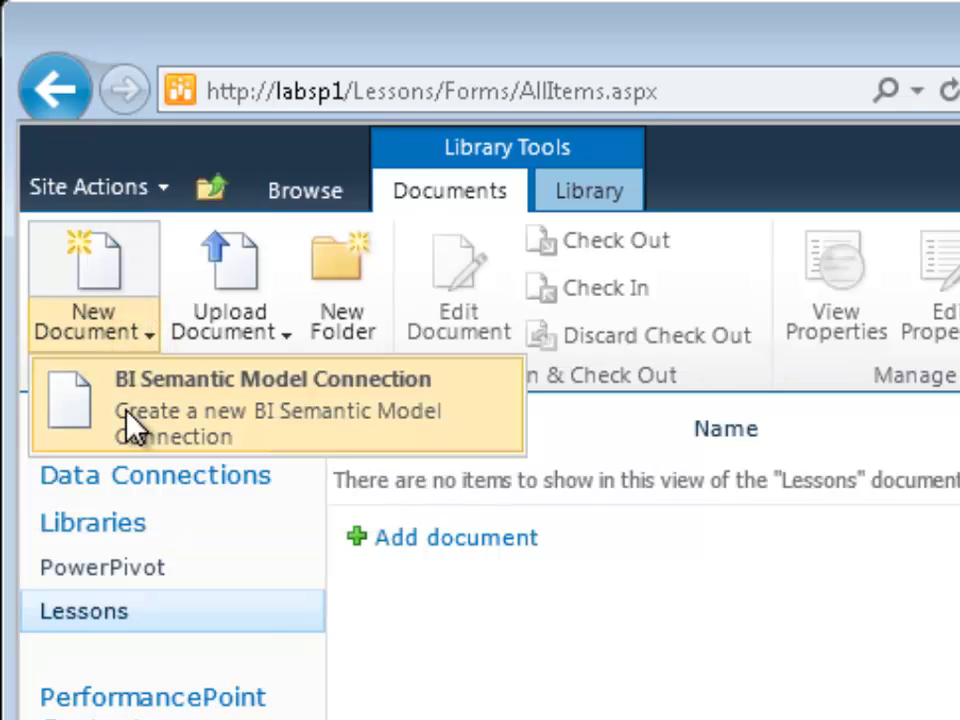
- Create a BI Semantic Model Connection named 'Aviation Statistics' with a pasted description
left_click(210, 412)
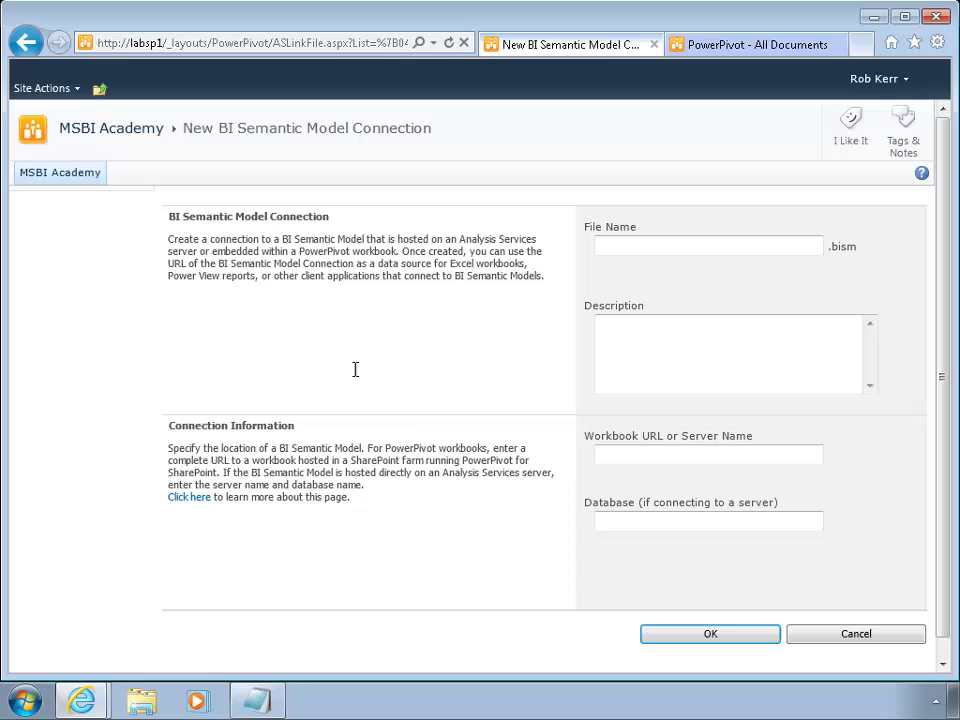
left_click(697, 245)
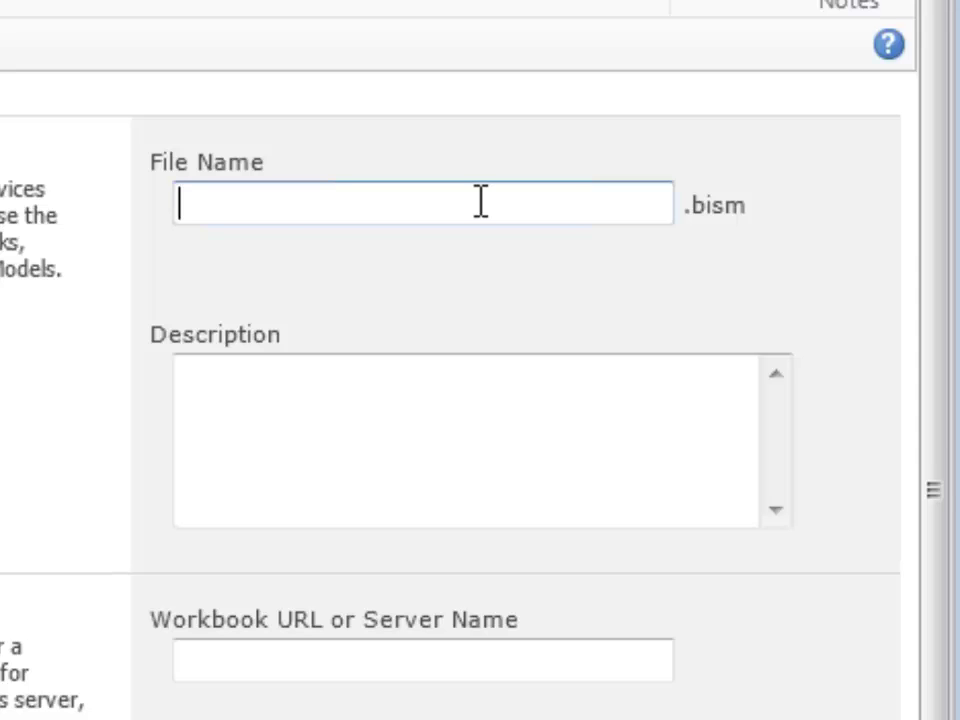
type("Aviation Stati")
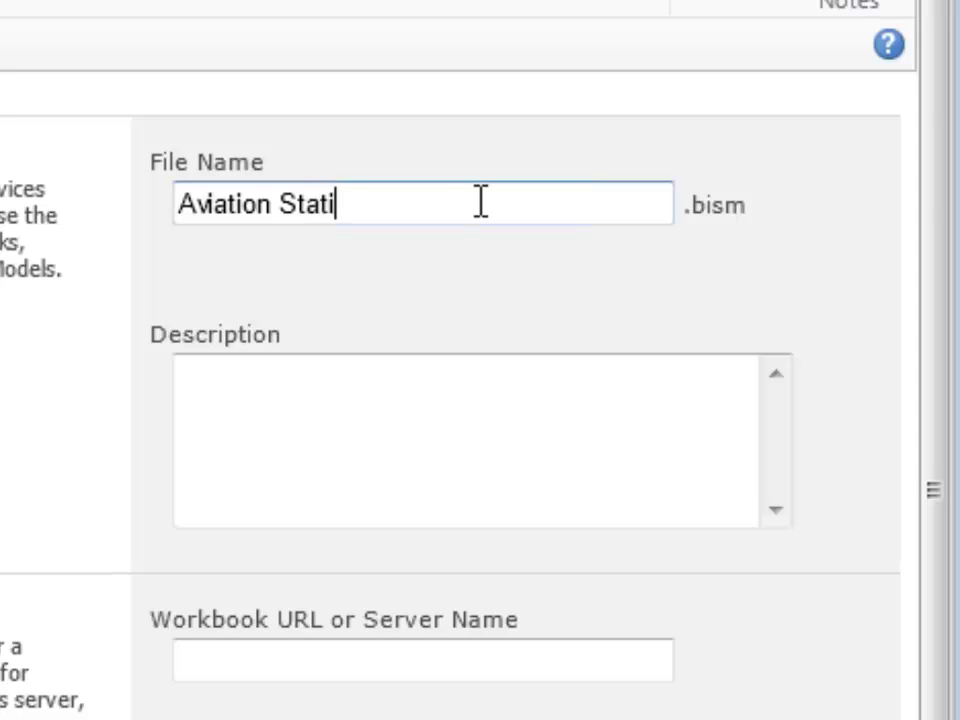
type("stics")
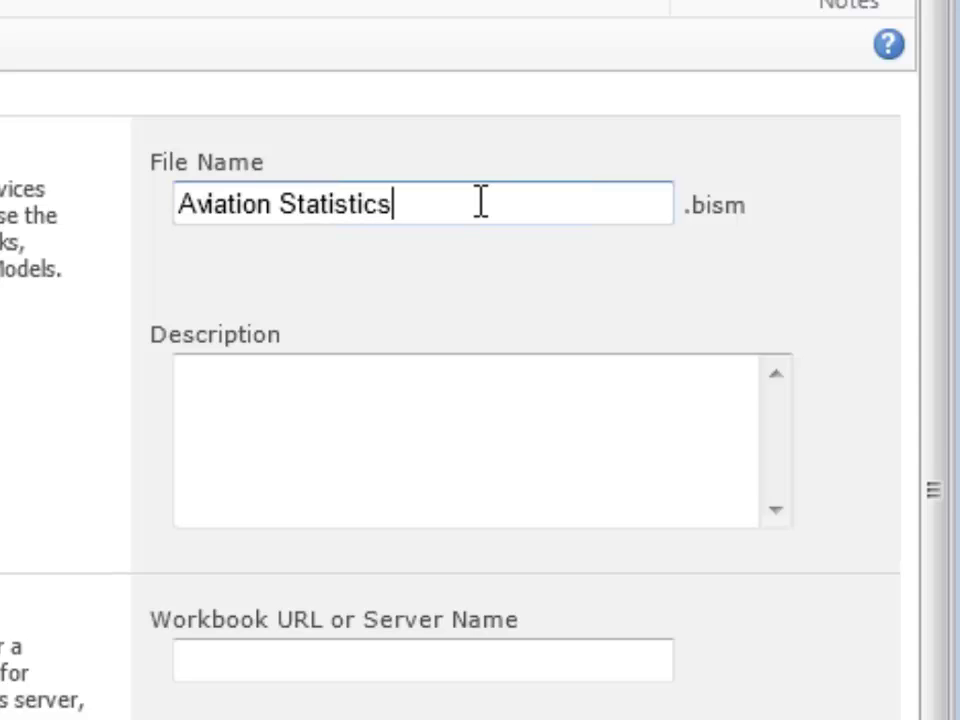
left_click(425, 393)
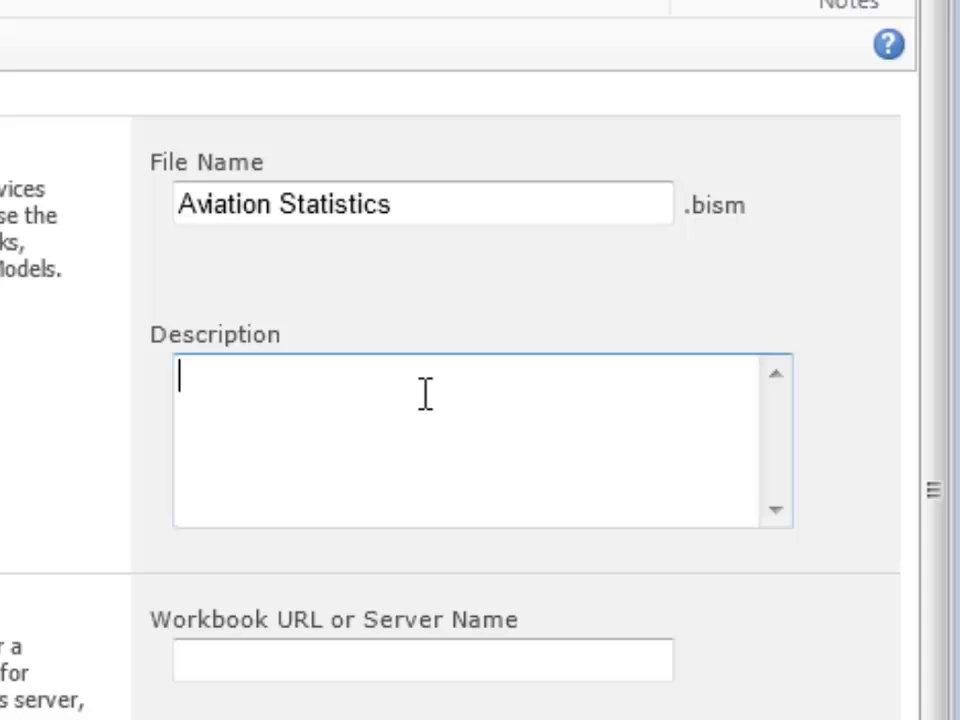
type("Data source for aviation flight statistics from 1988 to 2011")
left_click(452, 655)
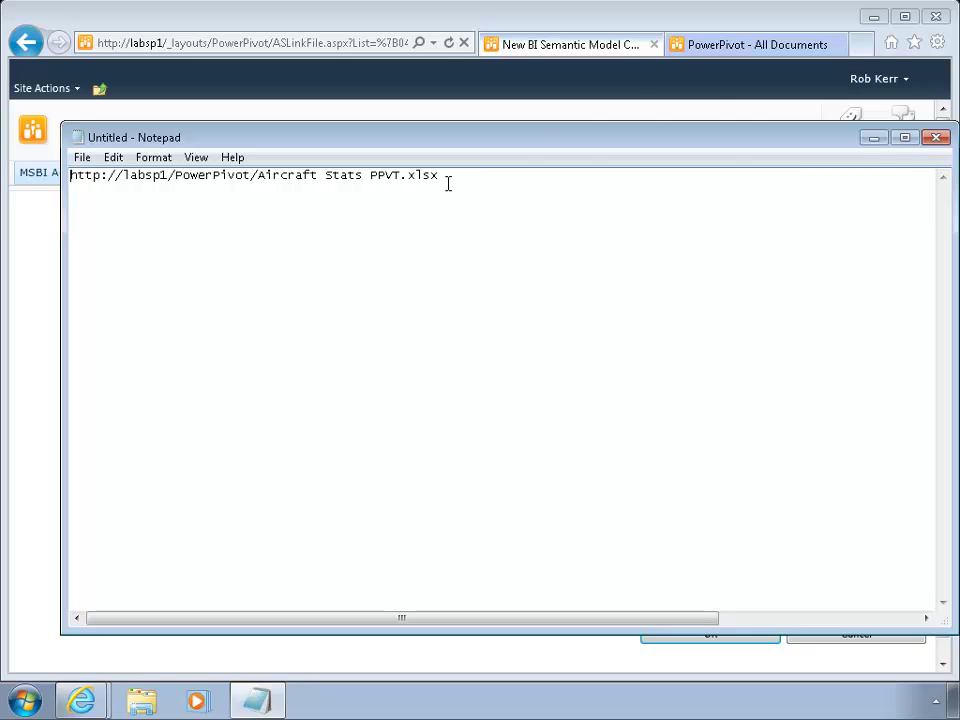
- Paste the Aircraft Stats PPVT.xlsx workbook URL from Notepad into the Workbook URL field, then reselect it entirely
left_click_drag(446, 182, 43, 156)
key("ctrl+c")
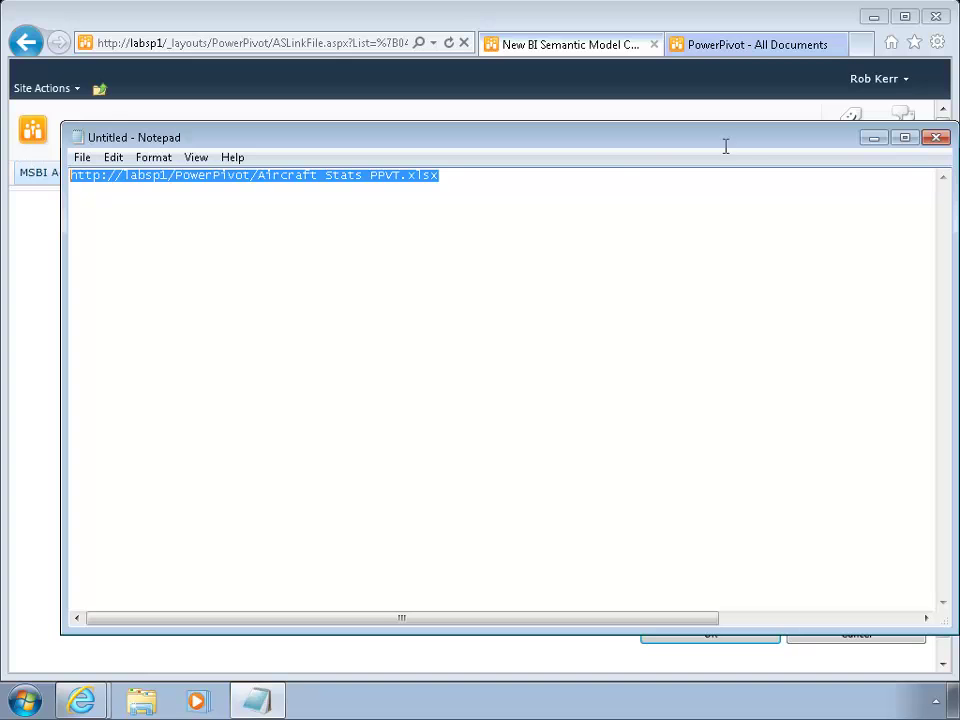
left_click(874, 138)
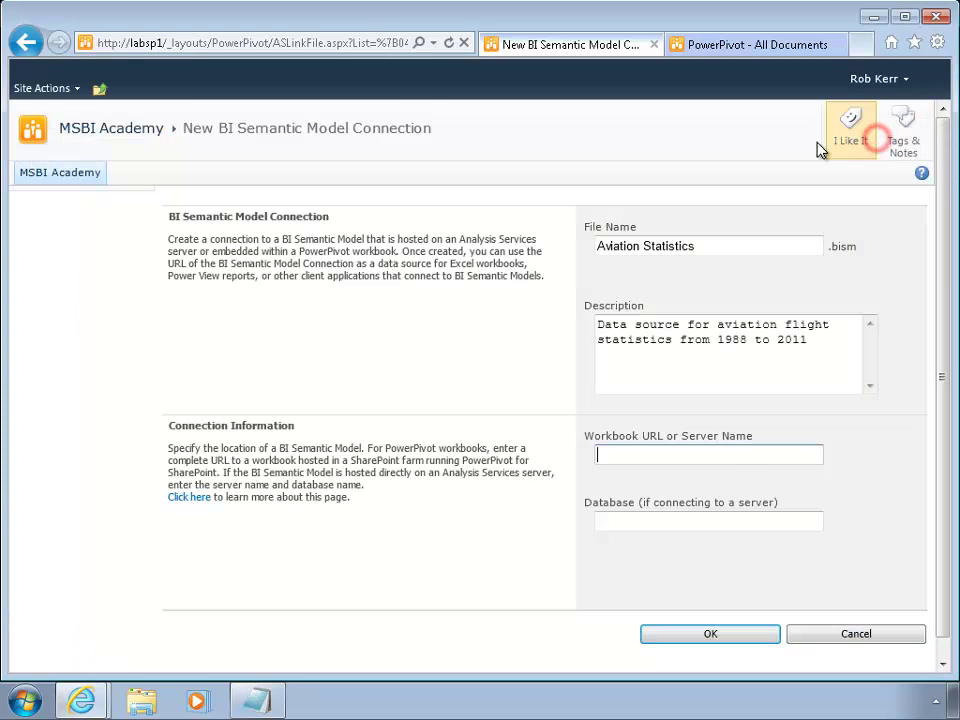
left_click(733, 457)
key("ctrl+v")
left_click_drag(720, 455, 542, 458)
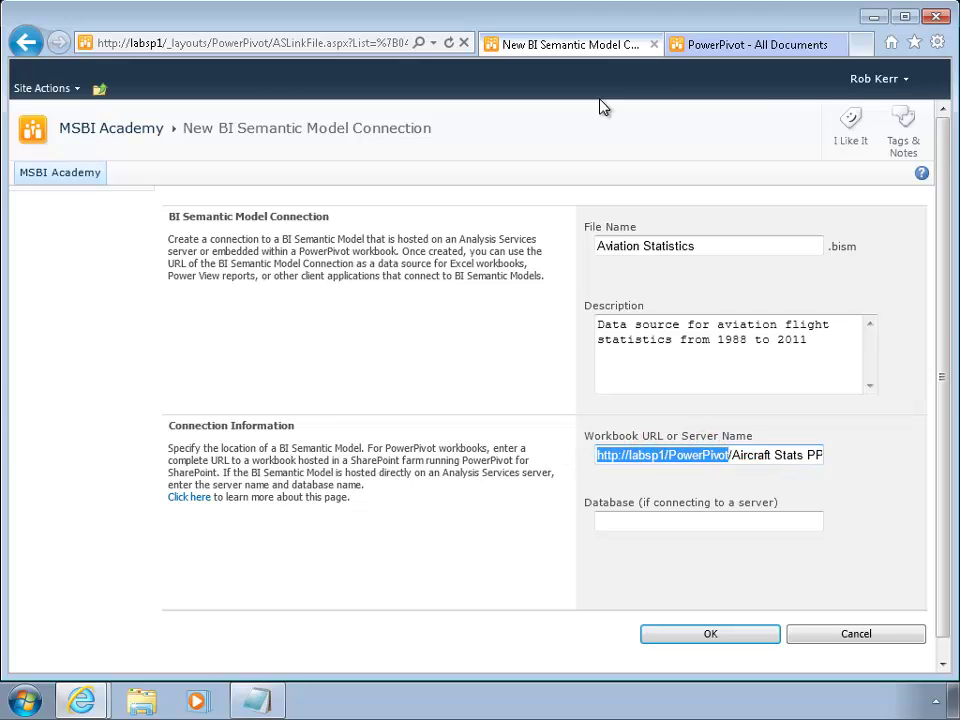
left_click(722, 44)
left_click(748, 455)
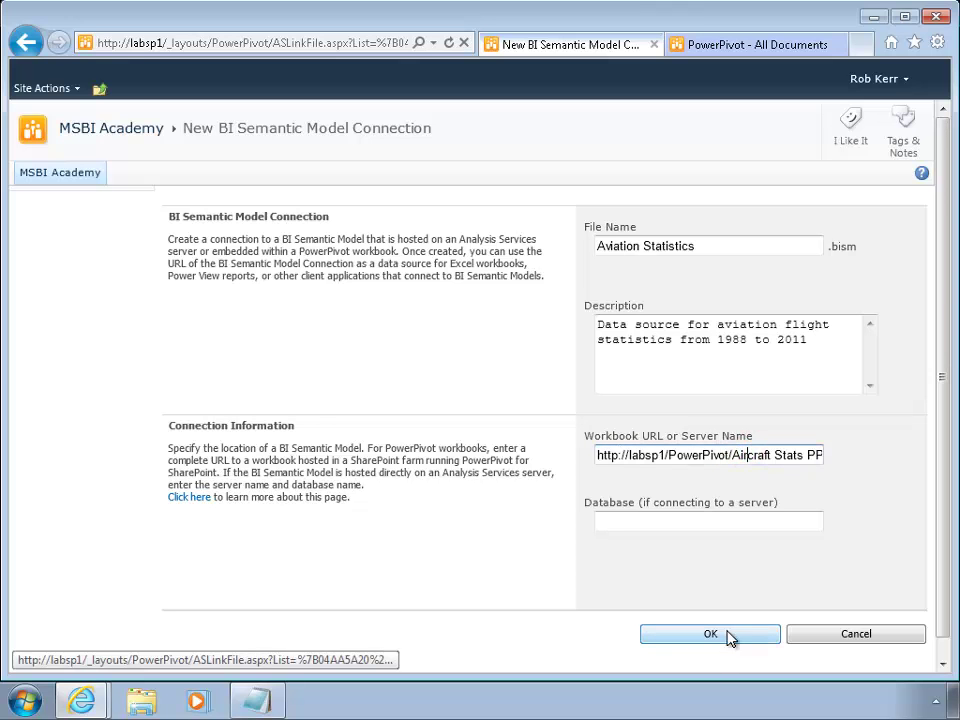
left_click(648, 453)
key("ctrl+a")
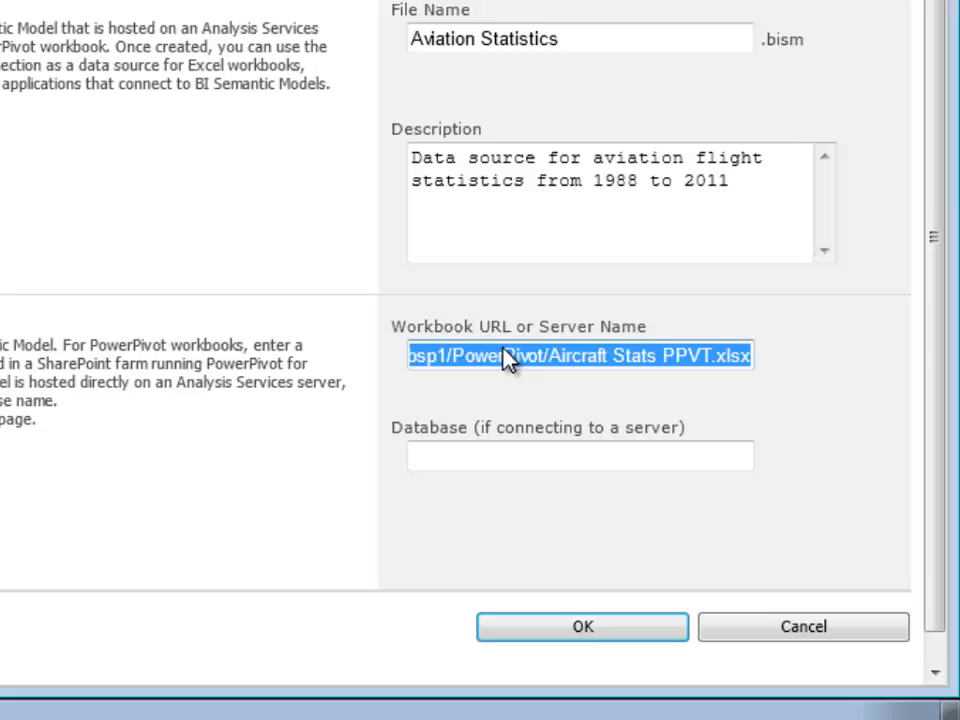
- Replace the URL with server labsql1.kerr.local, set database AirlineData, and save the connection
key("Delete")
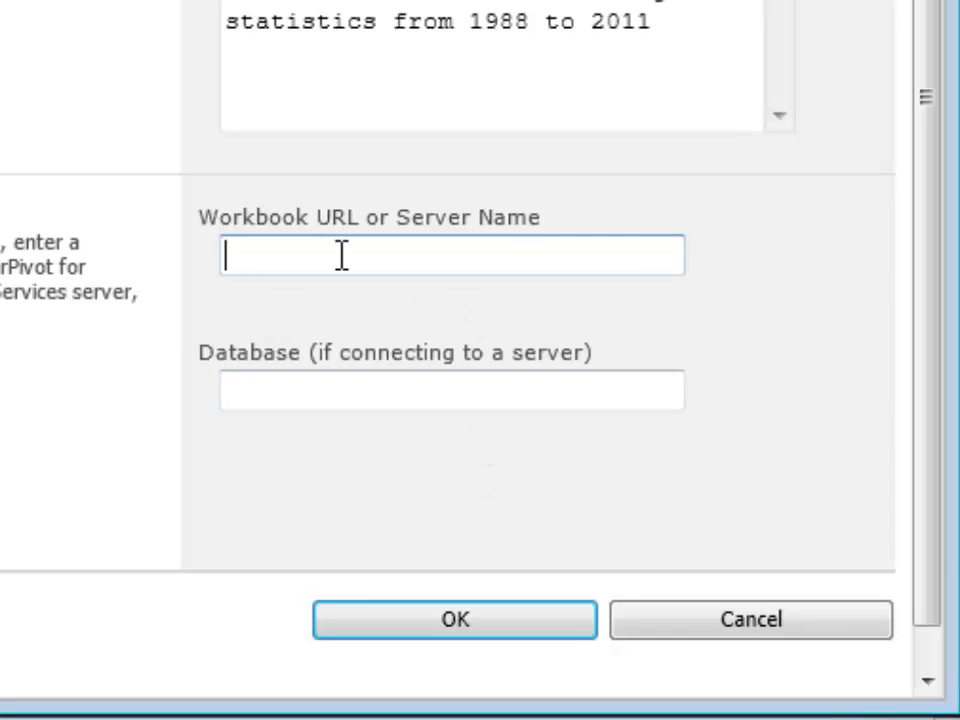
type("labsql1.kerr.local")
key("Tab")
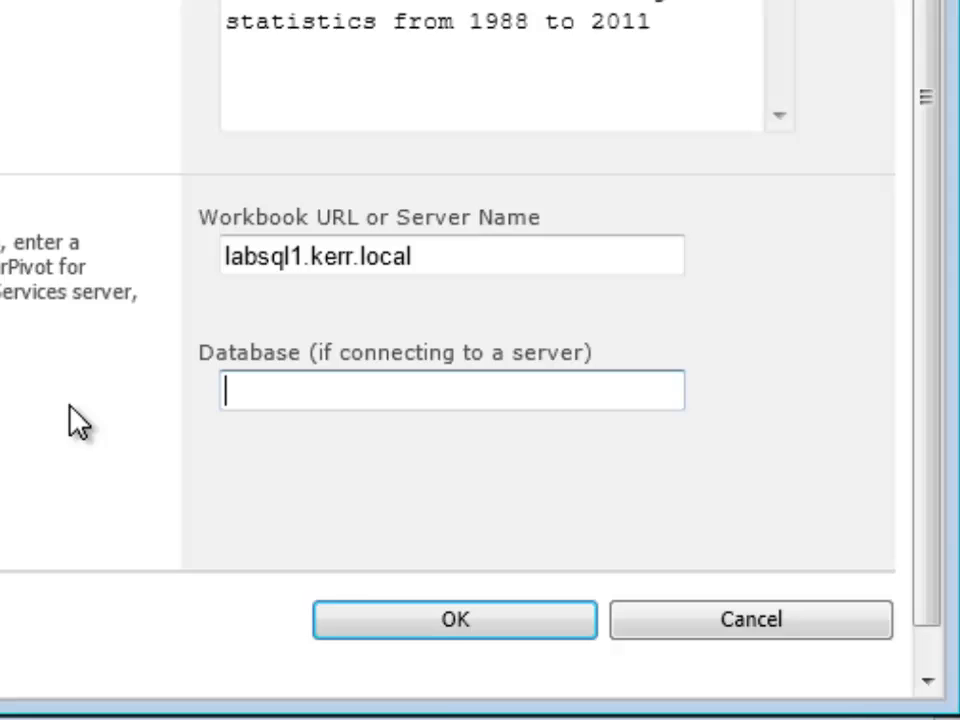
type("AirlineData")
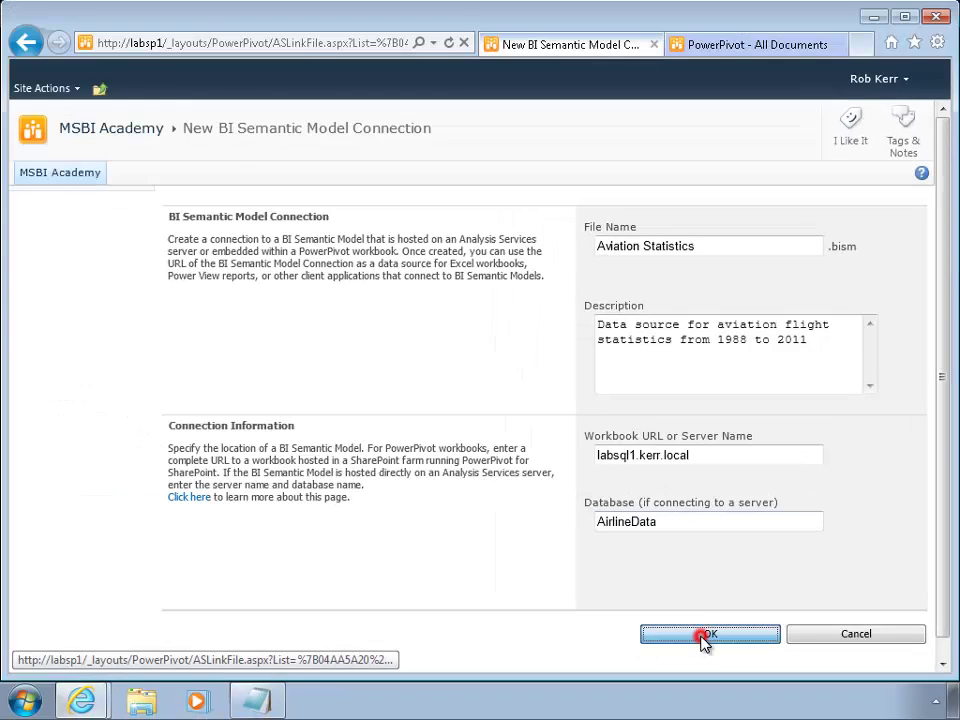
left_click(435, 625)
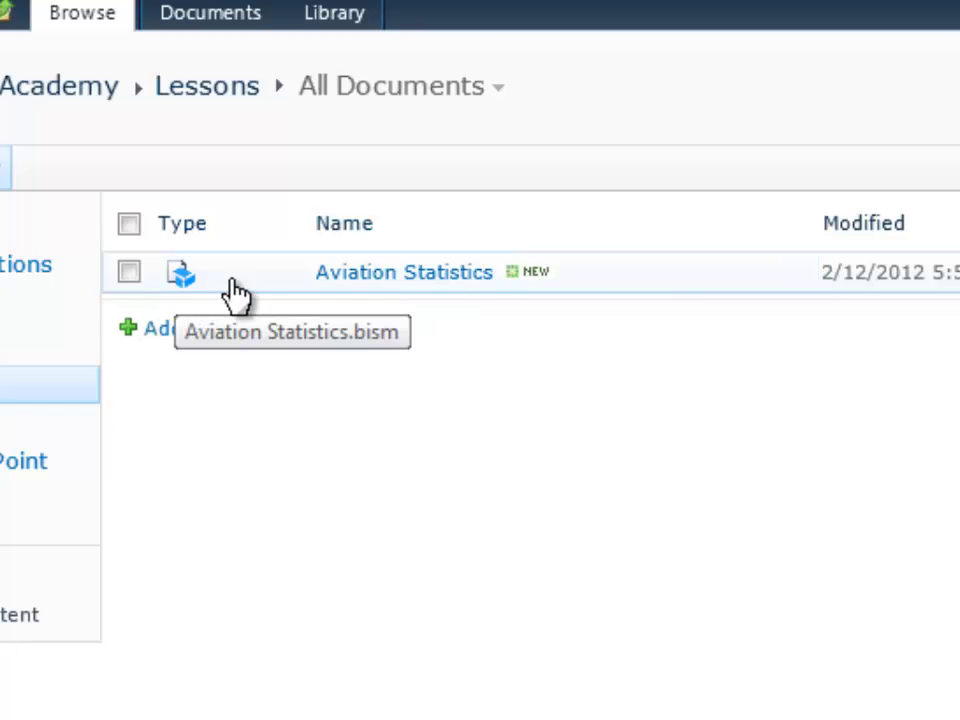
- Choose Launch Excel from the Aviation Statistics item's menu to download Aviation+Statistics.odc
mouse_move(707, 278)
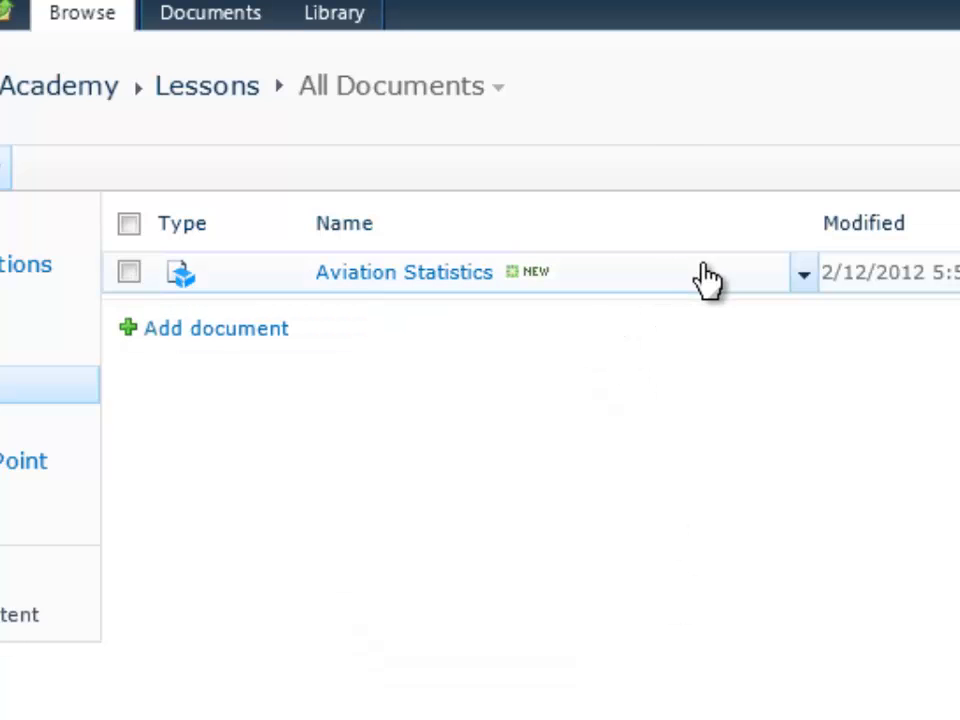
left_click(804, 274)
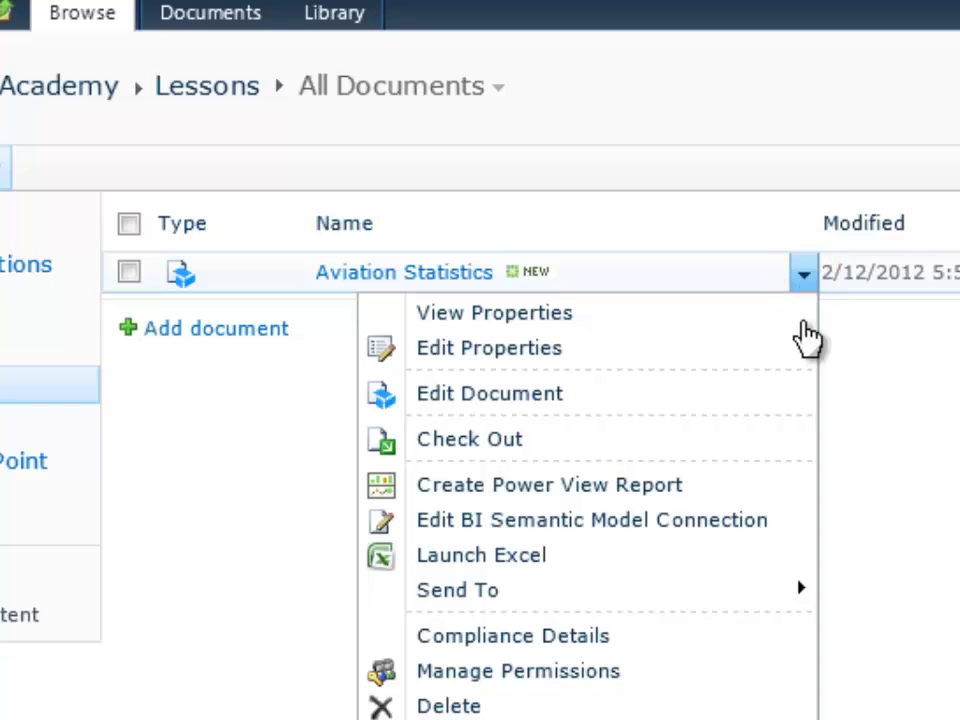
left_click(470, 557)
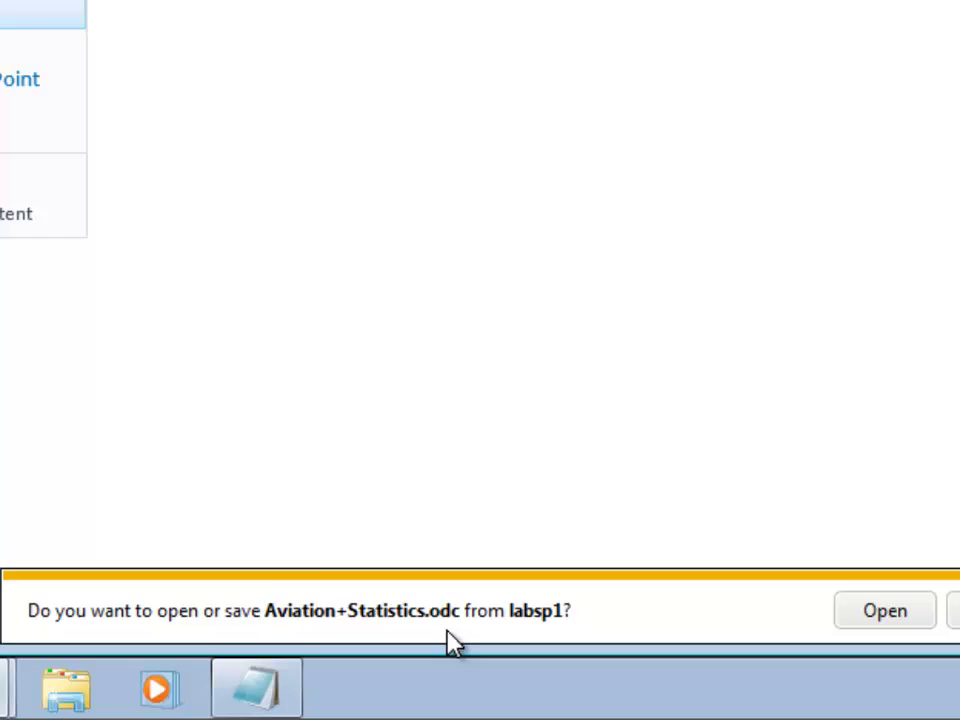
- Open Aviation+Statistics.odc in Excel, enable its data connections, scroll the Flight fields, and close Excel
left_click(888, 624)
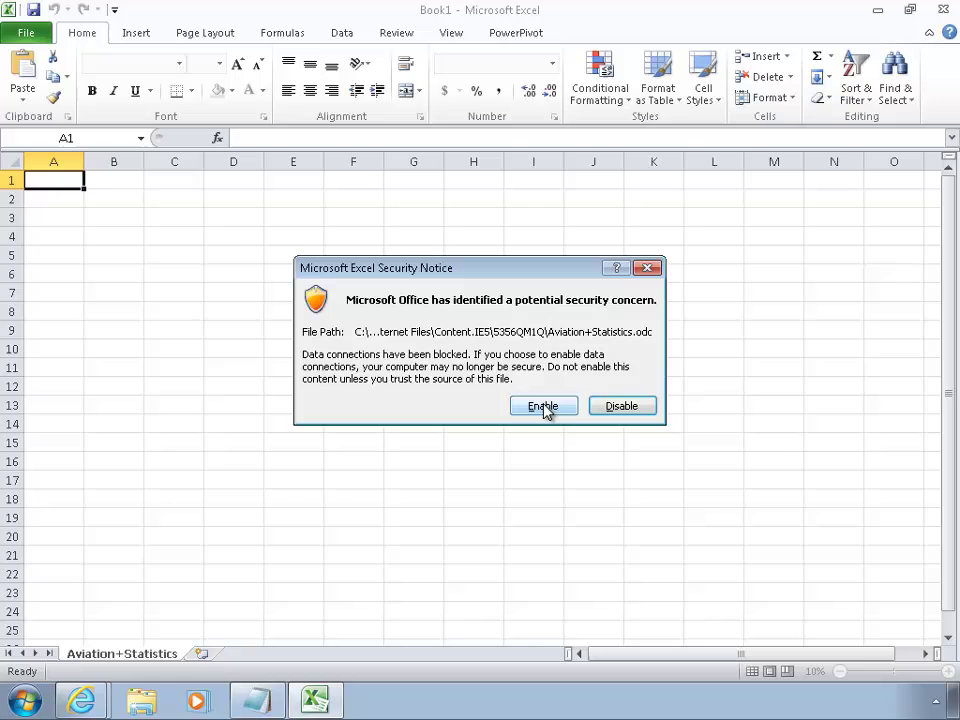
left_click(545, 408)
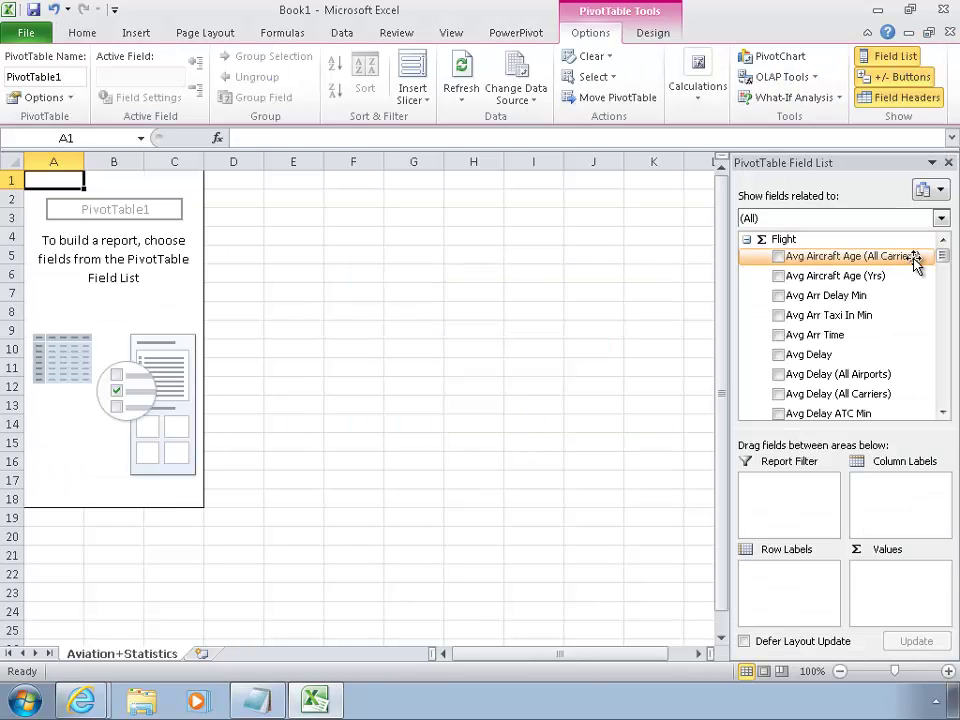
left_click_drag(940, 303, 940, 258)
left_click(943, 11)
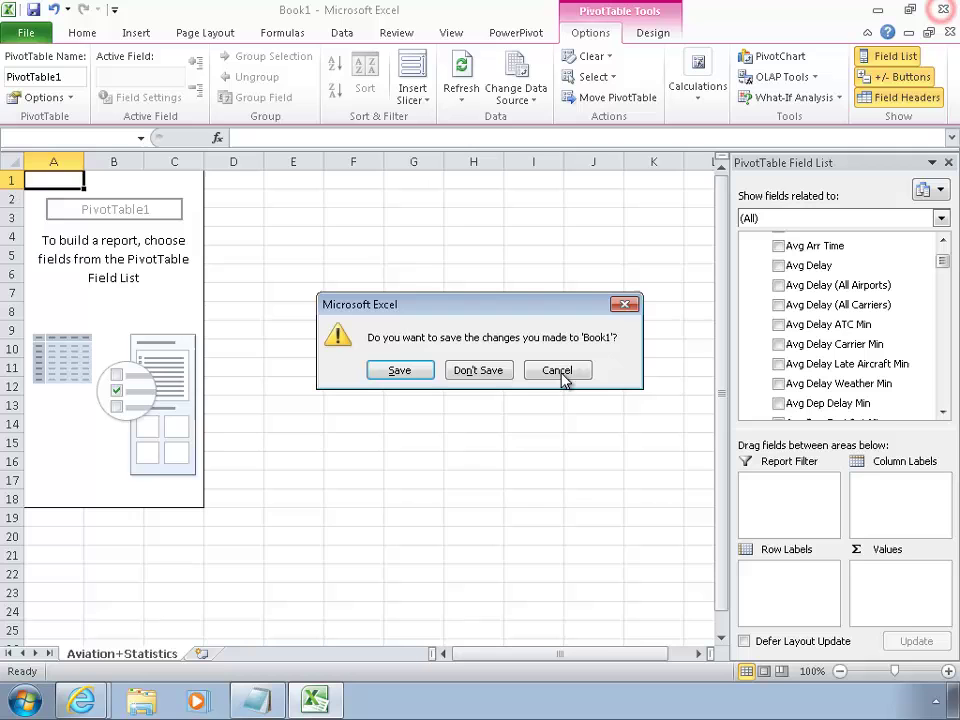
- Discard the Excel workbook changes, then open Aviation Statistics as a new Power View report
left_click(469, 372)
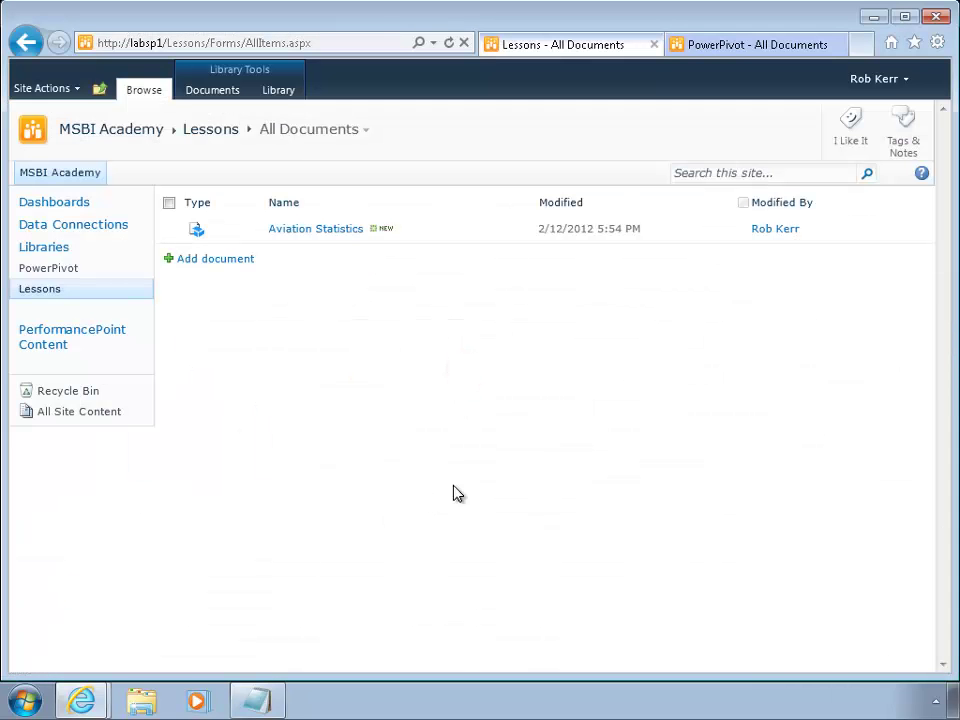
mouse_move(315, 231)
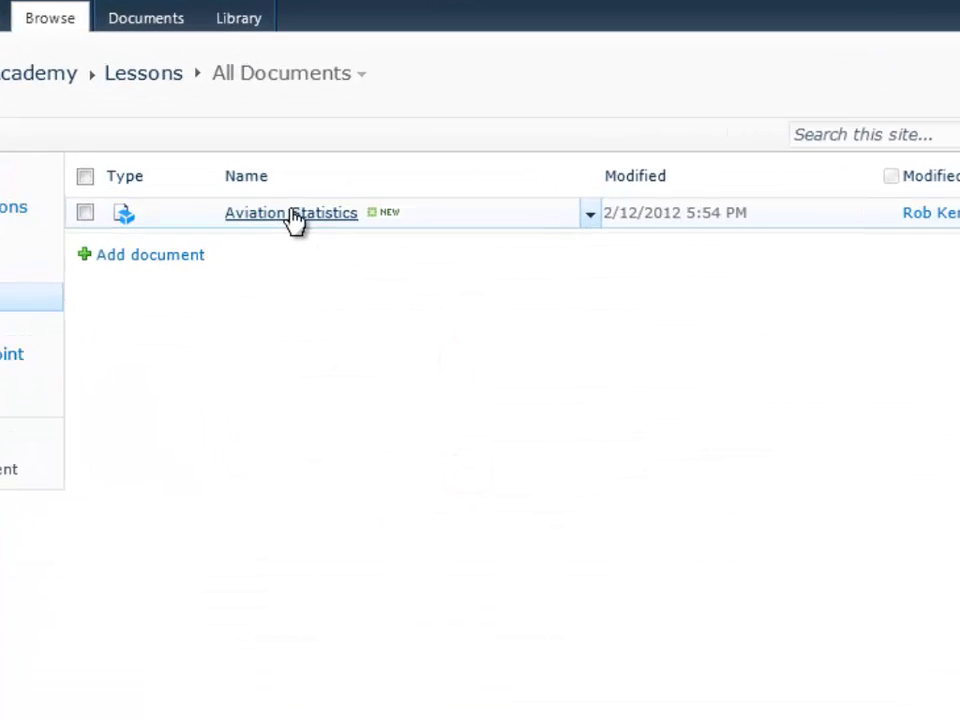
left_click(671, 197)
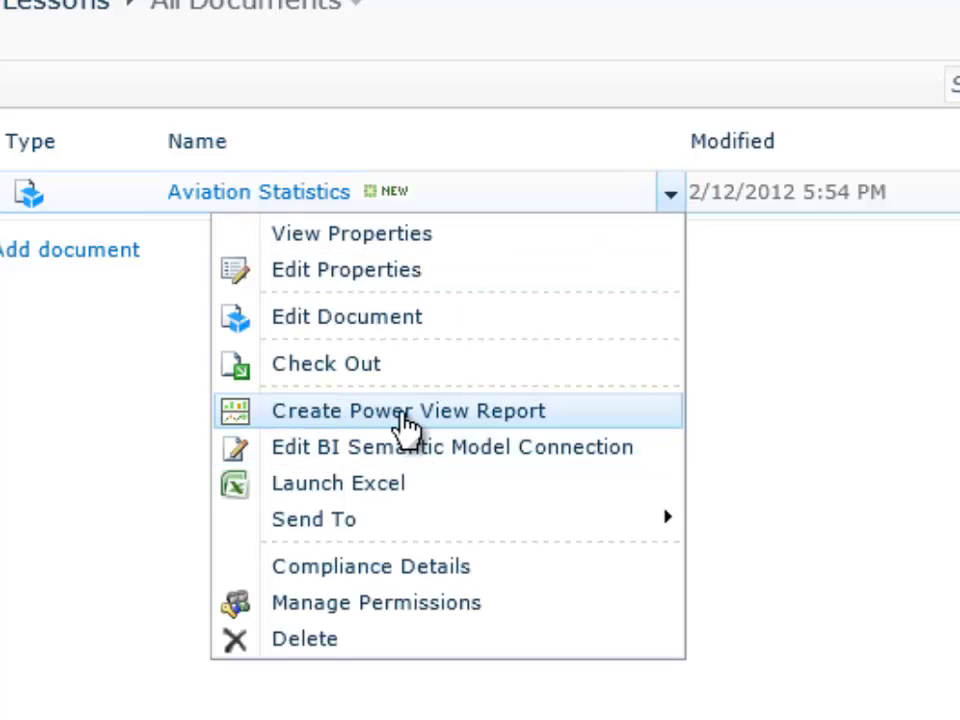
left_click(842, 411)
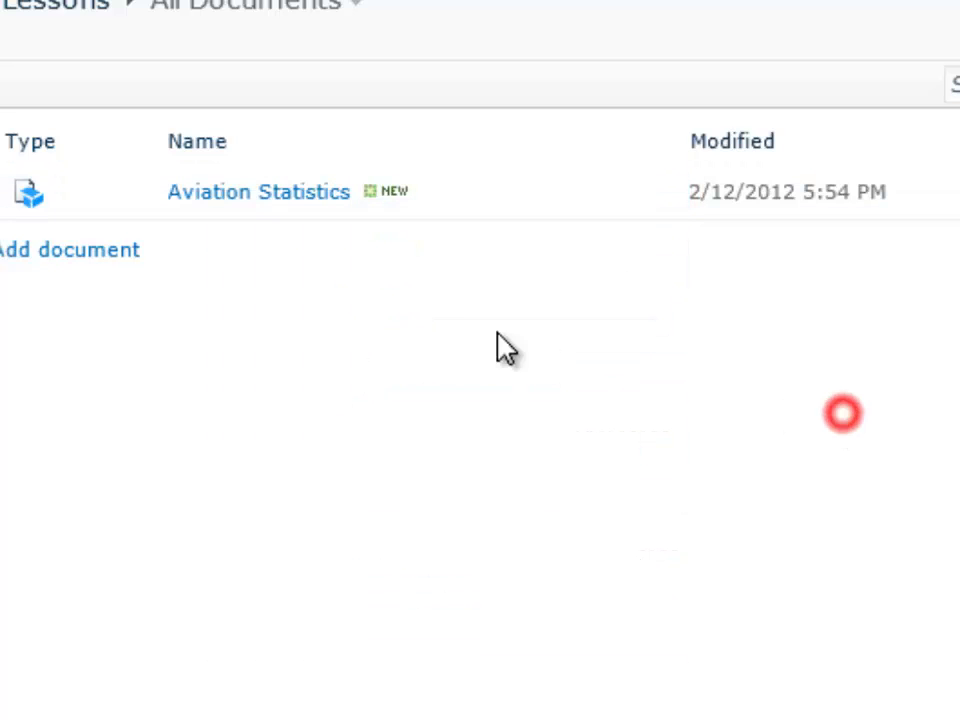
left_click(250, 196)
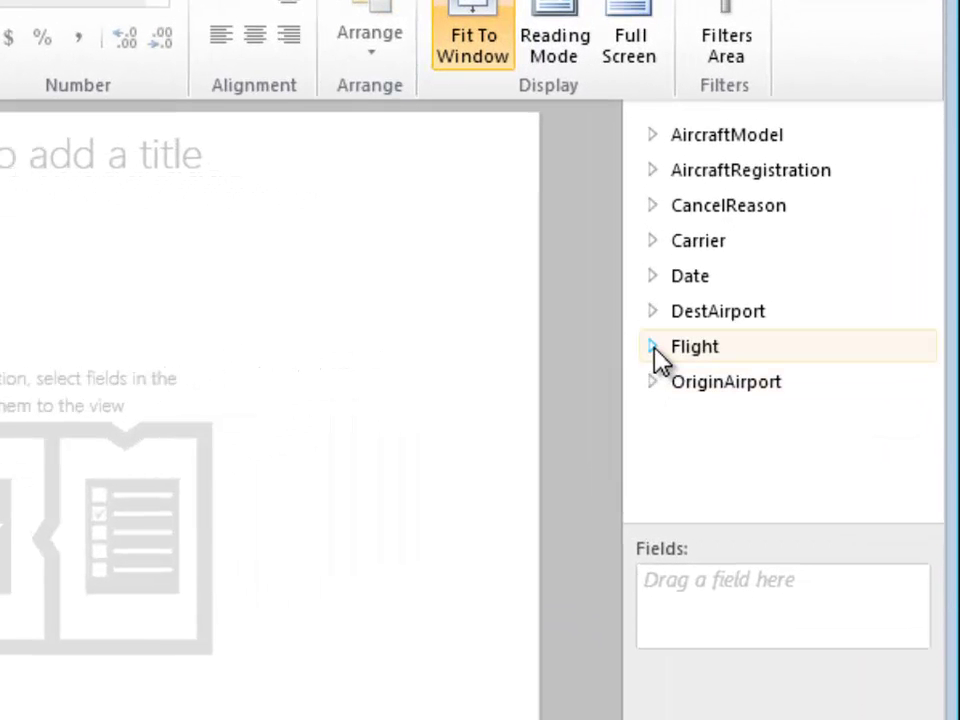
- Expand the Flight table and drag Flight Count onto the canvas as a table showing 140,717,179
left_click(652, 346)
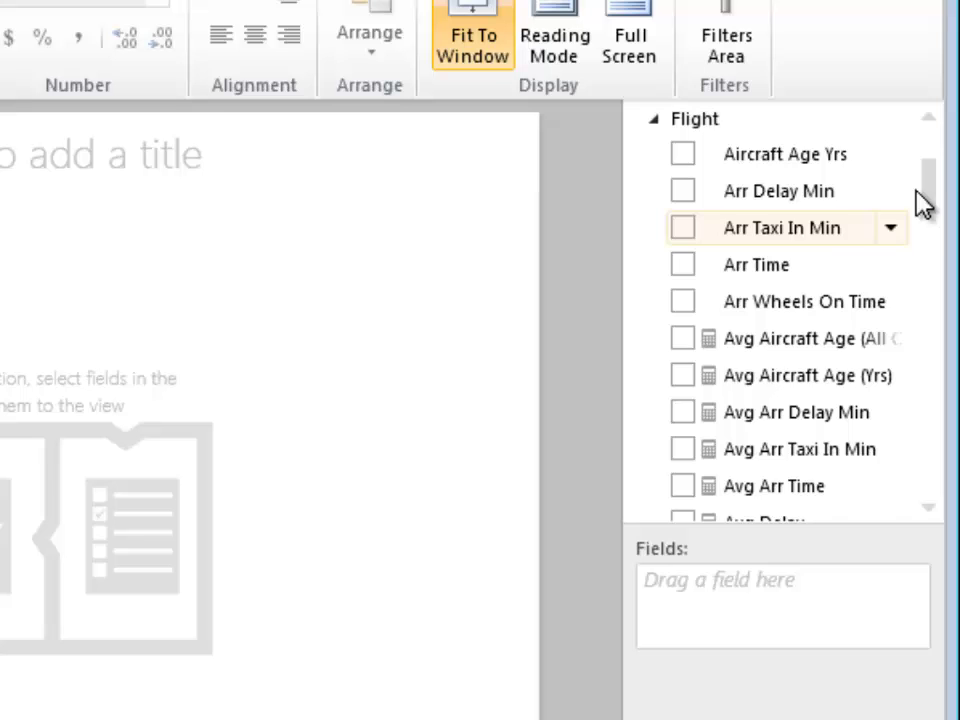
left_click_drag(926, 204, 928, 356)
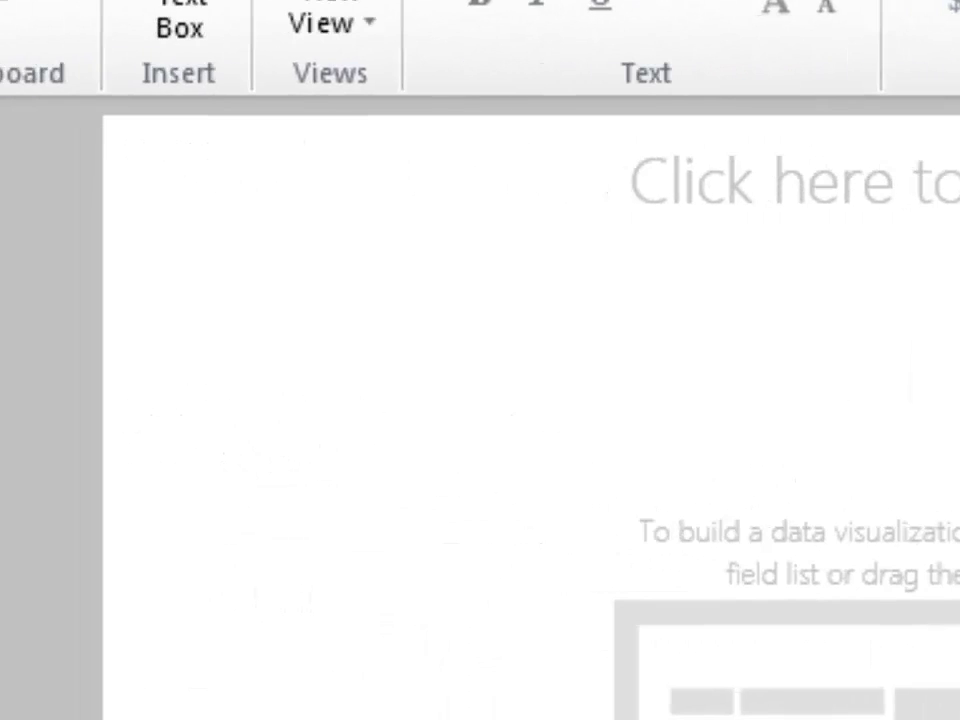
left_click_drag(442, 421, 225, 313)
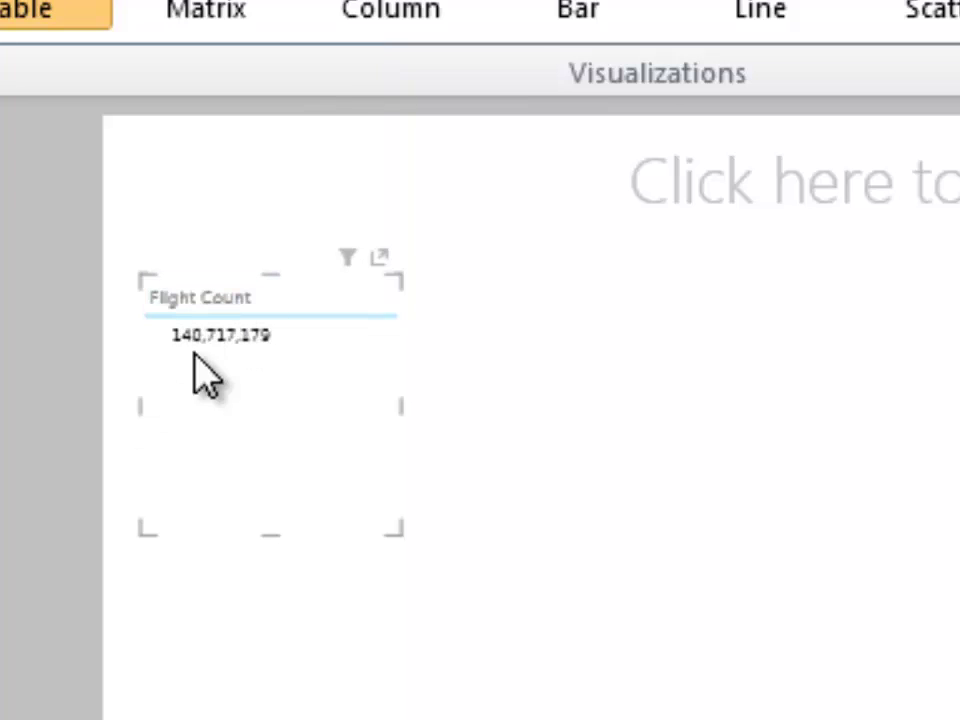